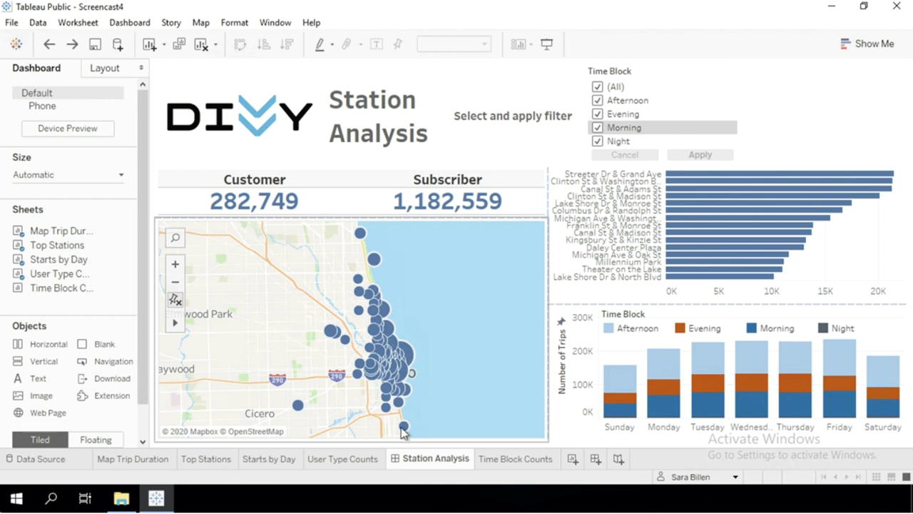
# Step: Show Seasons as a filter on the Starts by Day worksheet, then return to Station Analysis
pyautogui.click(280, 461)
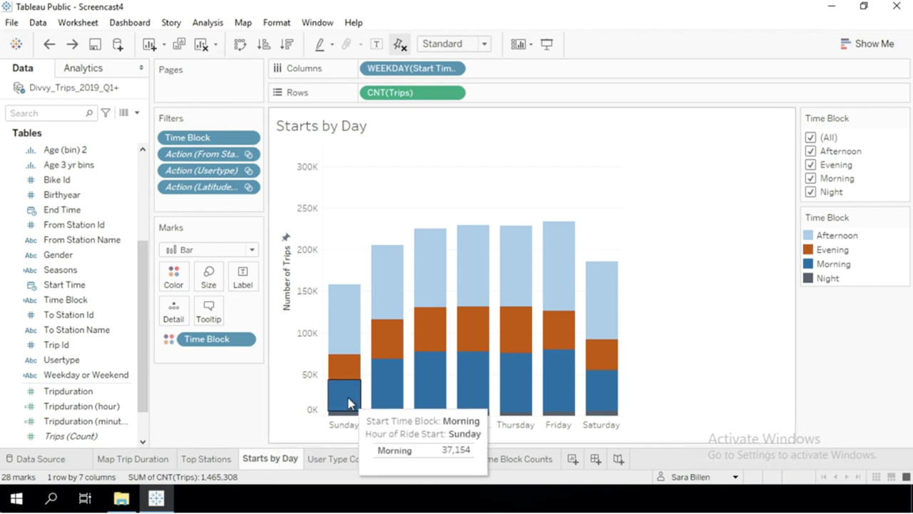
pyautogui.moveTo(349, 374)
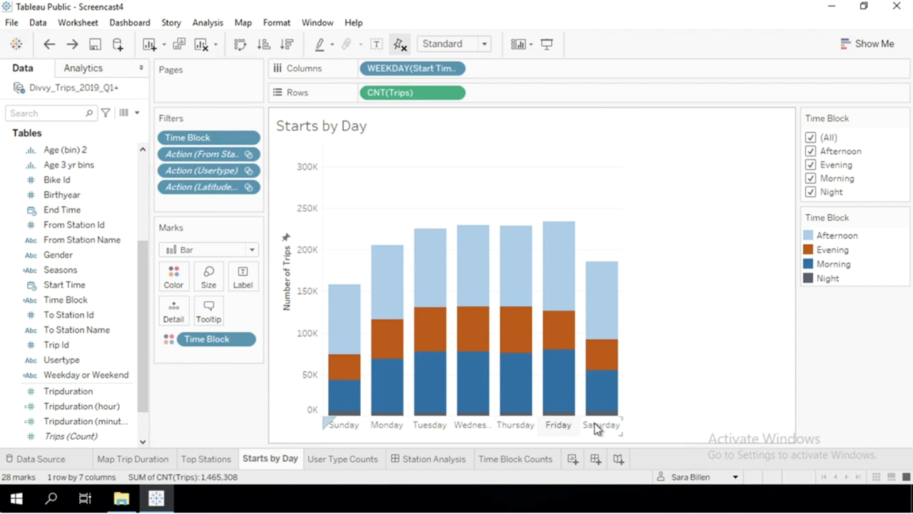
pyautogui.moveTo(604, 325)
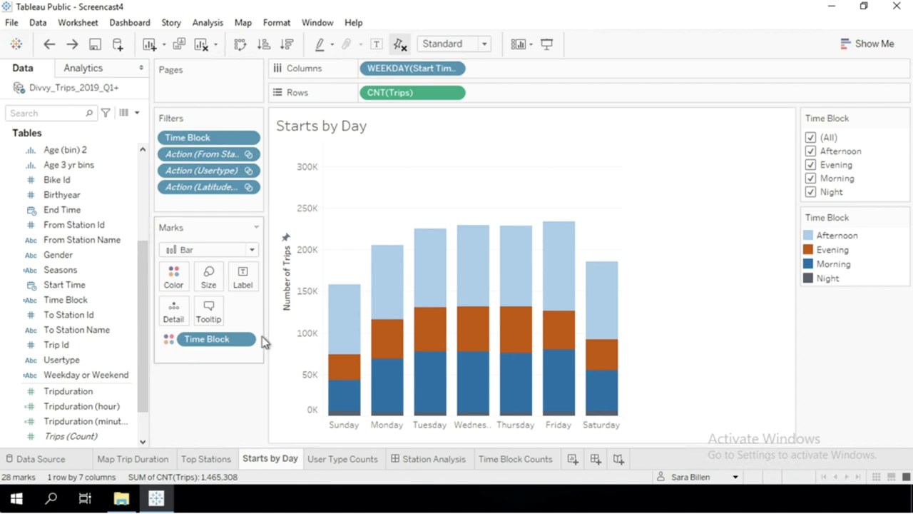
pyautogui.rightClick(88, 275)
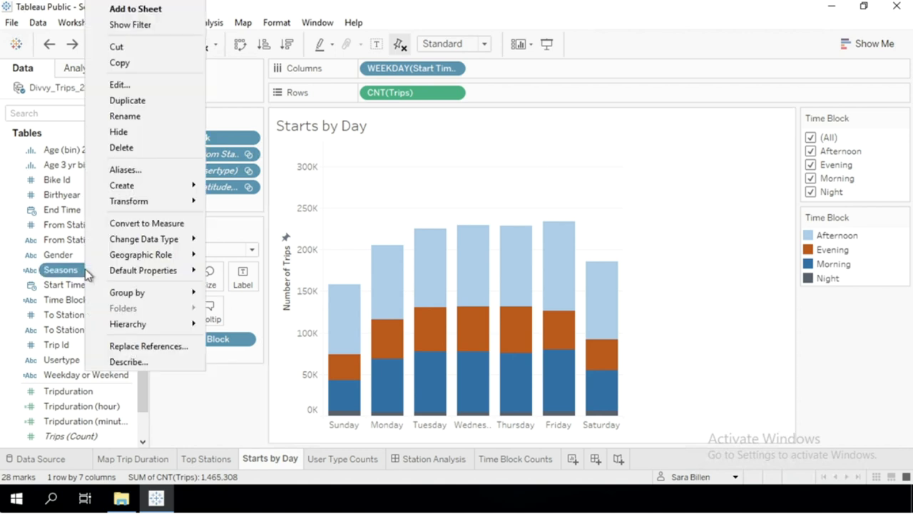
pyautogui.click(156, 26)
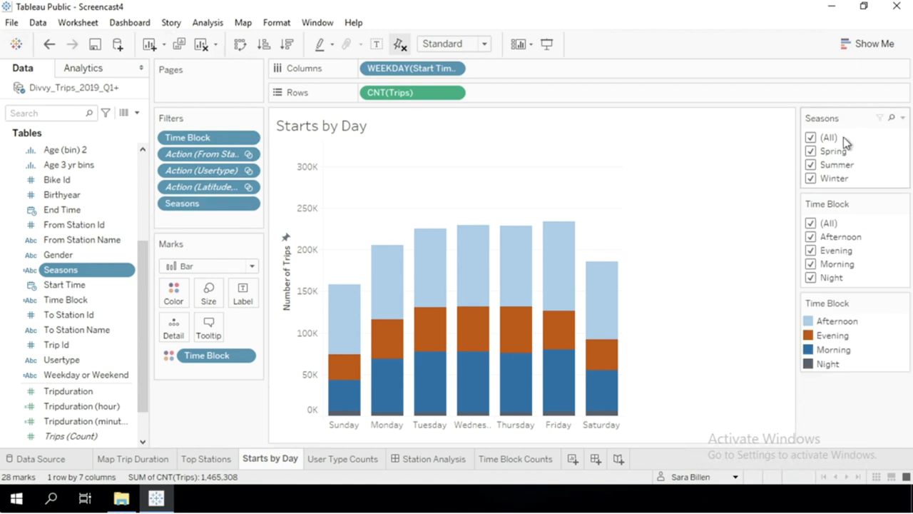
pyautogui.click(431, 458)
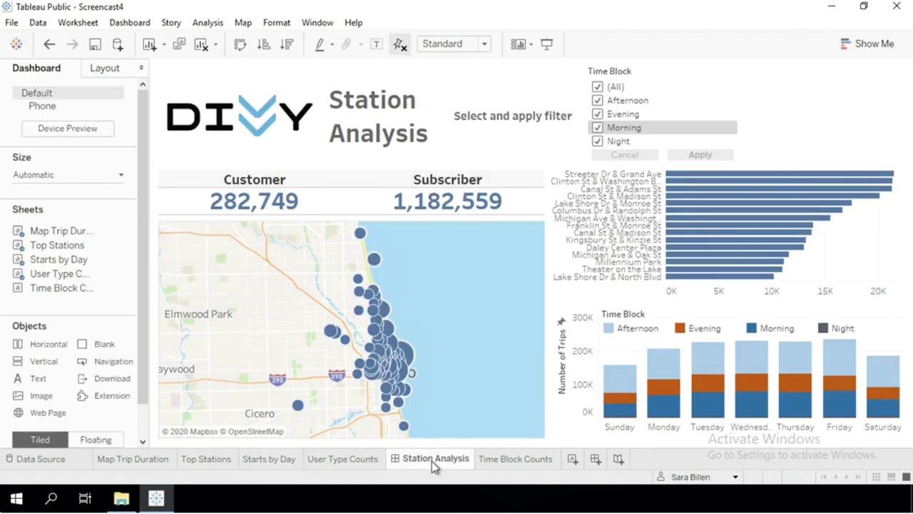
# Step: Add a Seasons filter card (Spring, Summer, Winter) to the dashboard through the Time Block chart's filters
pyautogui.click(892, 354)
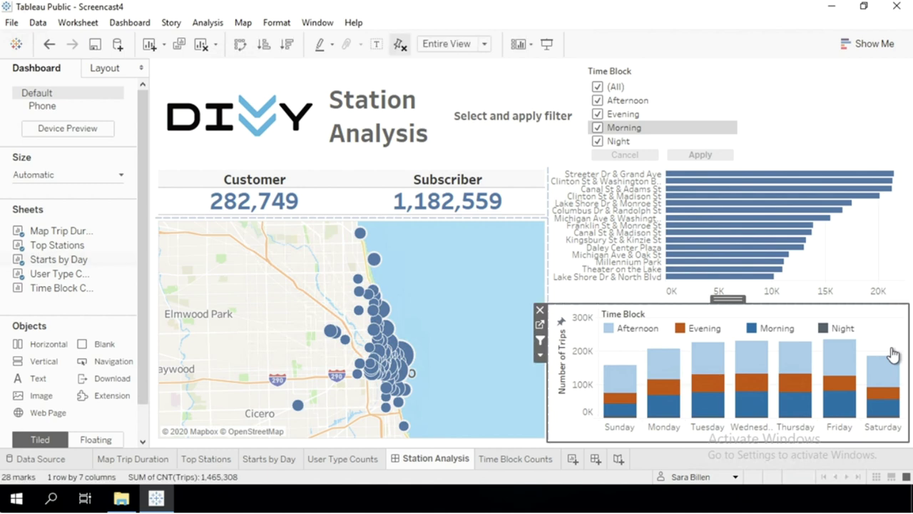
pyautogui.click(540, 355)
pyautogui.moveTo(653, 321)
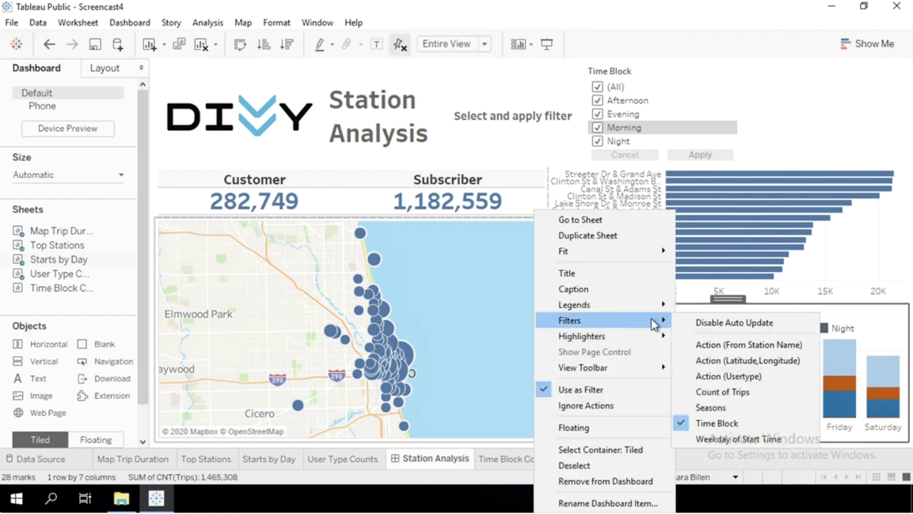
pyautogui.click(735, 409)
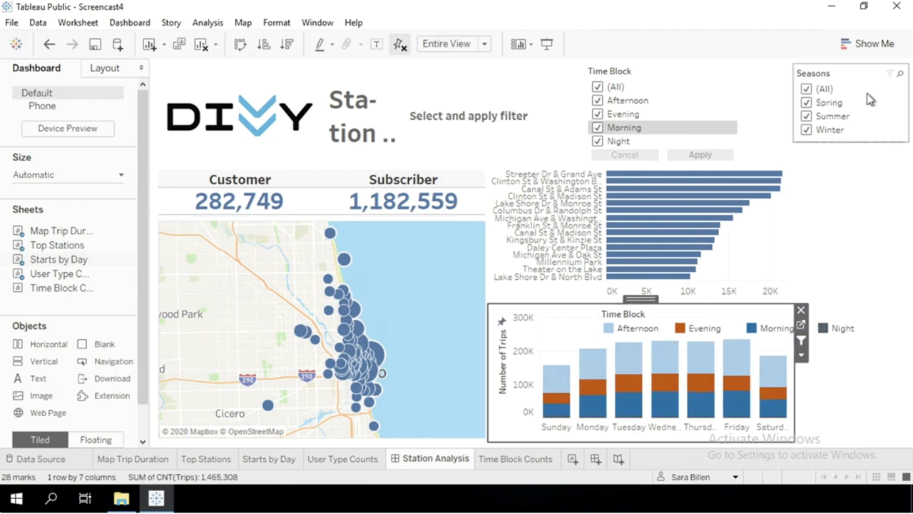
pyautogui.click(867, 87)
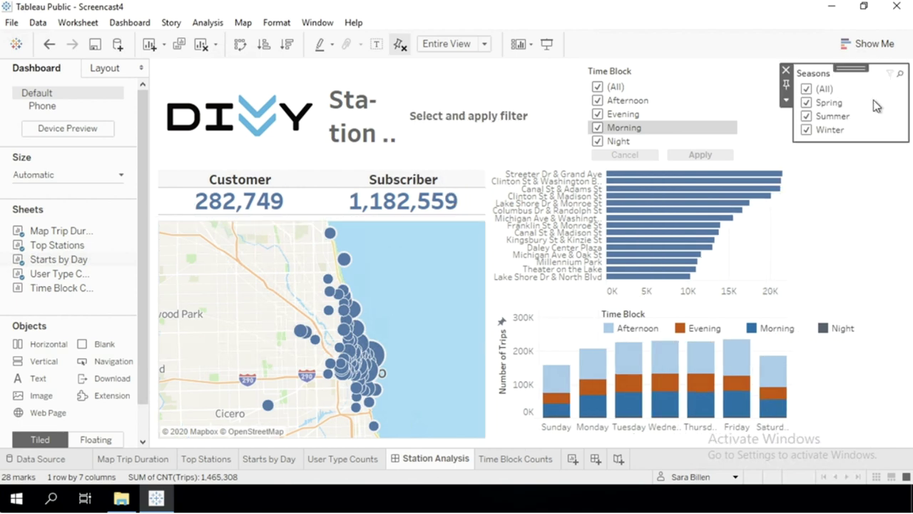
# Step: Give the Seasons filter Apply and Cancel buttons
pyautogui.click(788, 102)
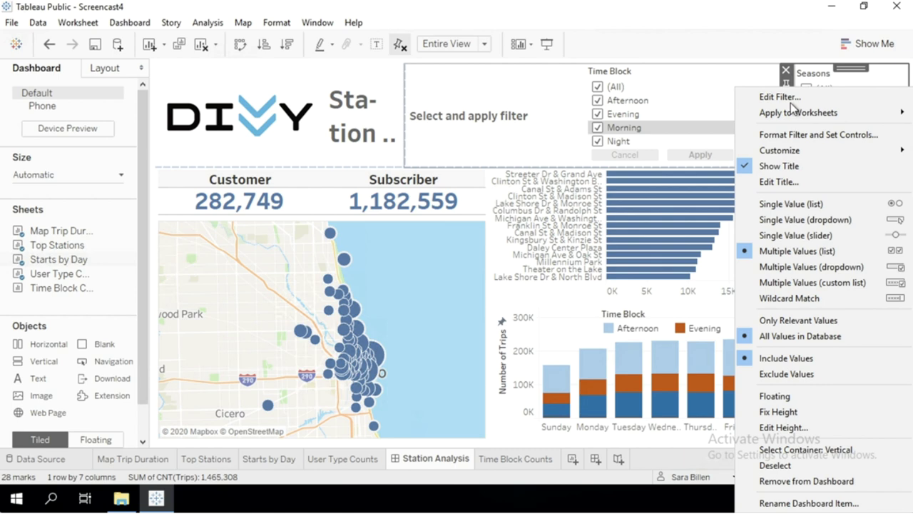
pyautogui.moveTo(789, 150)
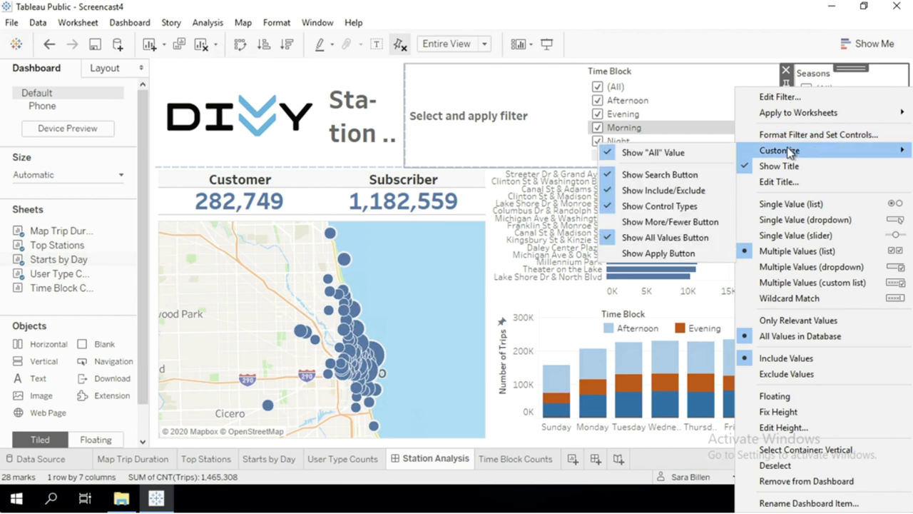
pyautogui.click(674, 253)
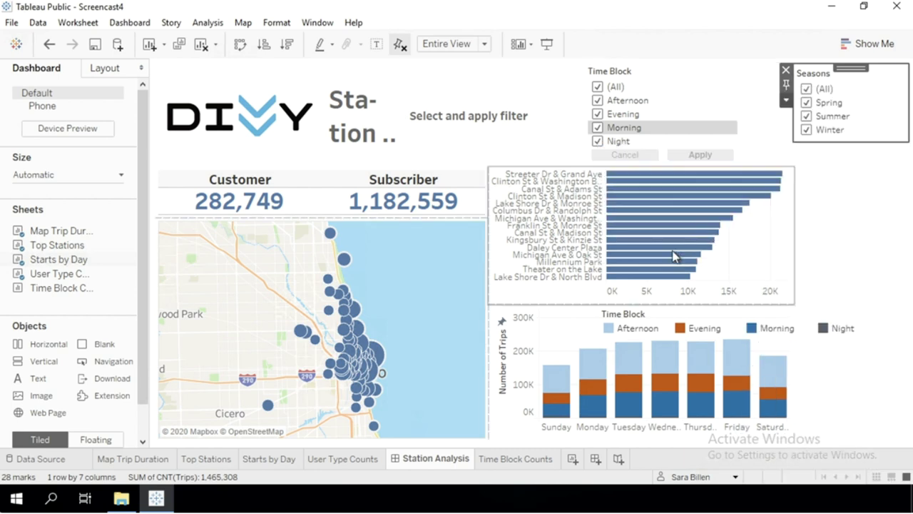
# Step: Make the Seasons filter floating and position it beside the Time Block filter
pyautogui.click(786, 104)
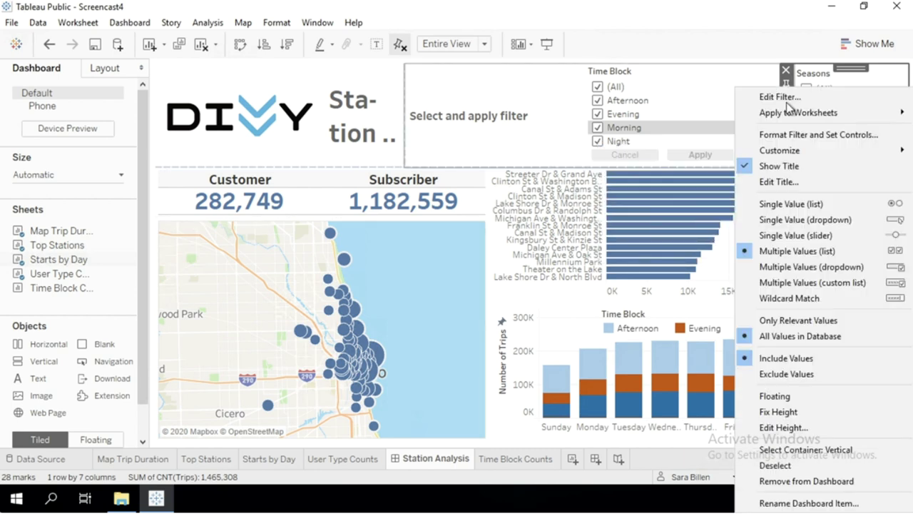
pyautogui.click(791, 394)
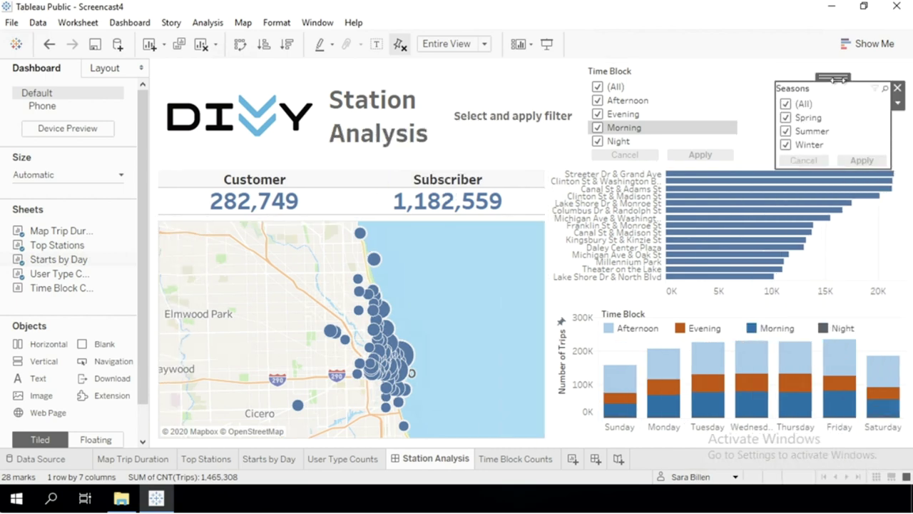
pyautogui.moveTo(835, 77); pyautogui.dragTo(821, 67)
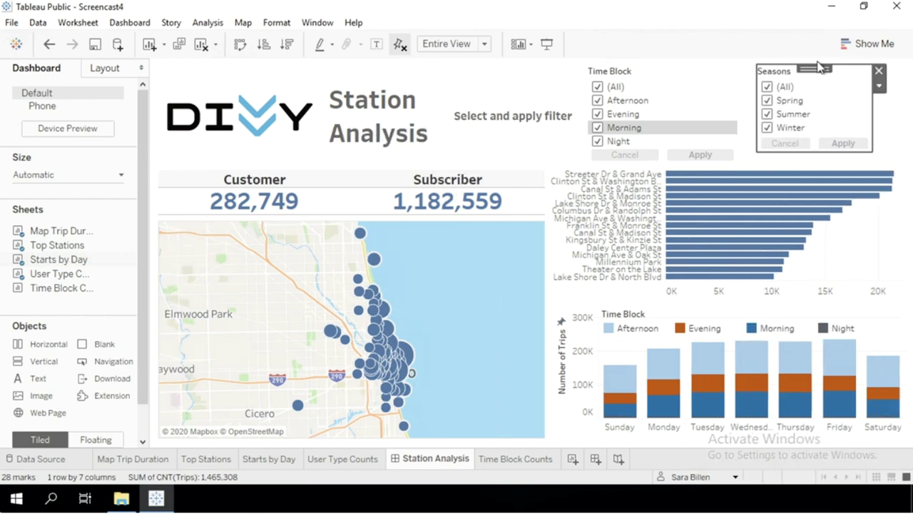
pyautogui.click(894, 136)
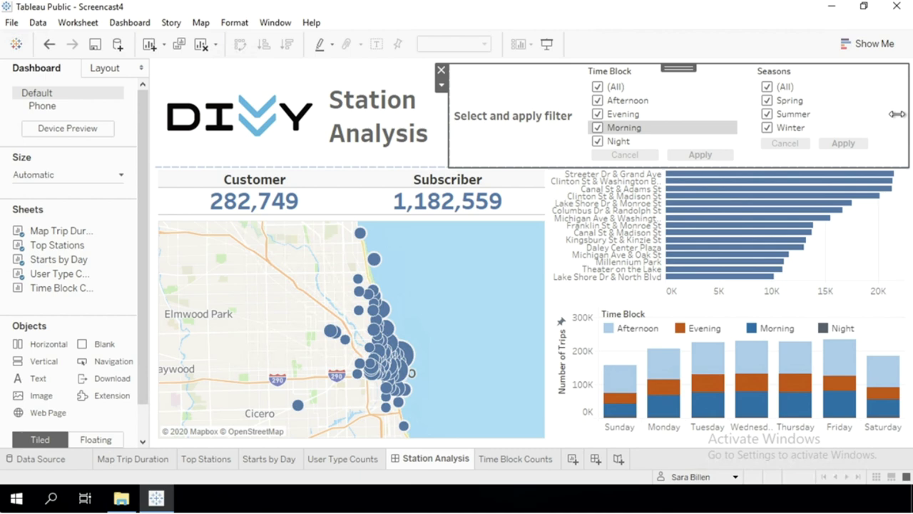
pyautogui.click(765, 86)
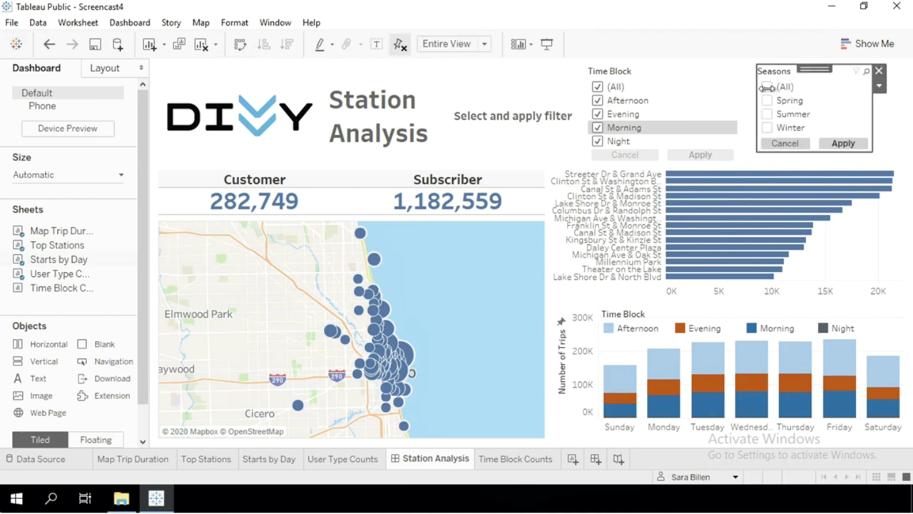
pyautogui.click(767, 101)
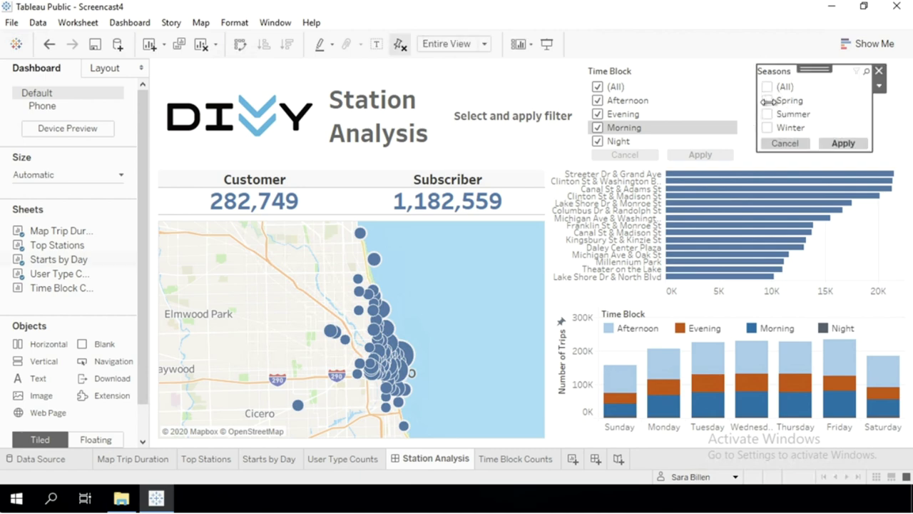
pyautogui.click(847, 144)
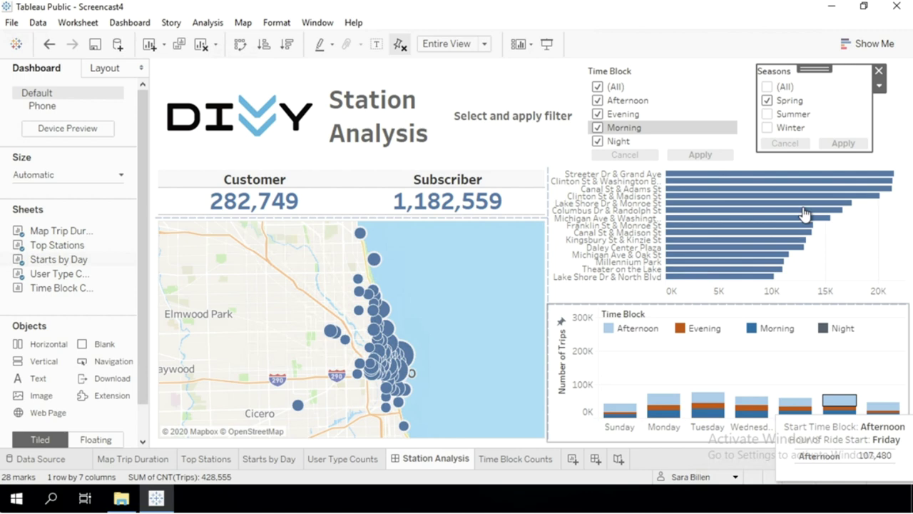
pyautogui.click(767, 86)
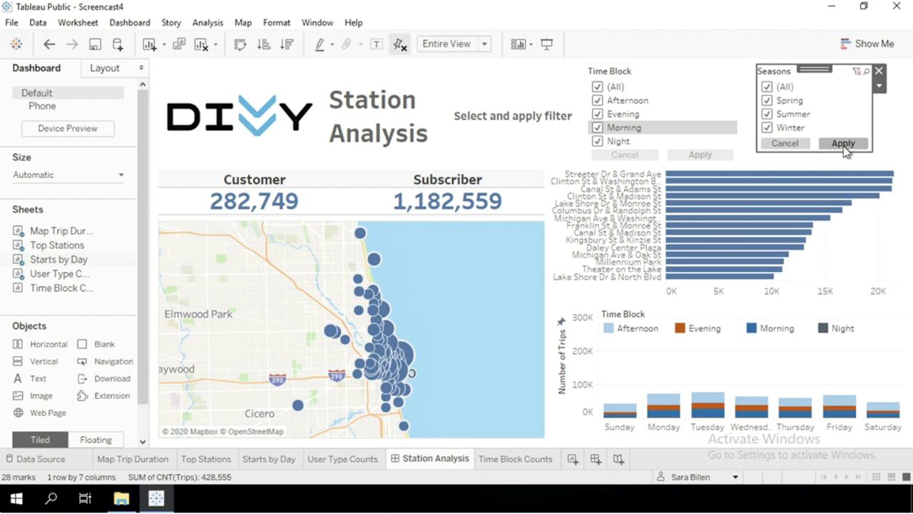
pyautogui.click(843, 143)
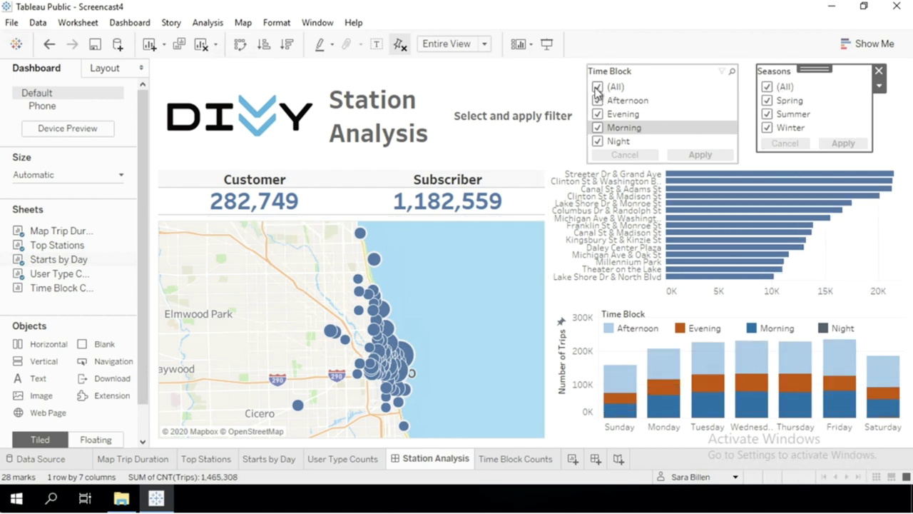
pyautogui.click(597, 87)
pyautogui.click(598, 100)
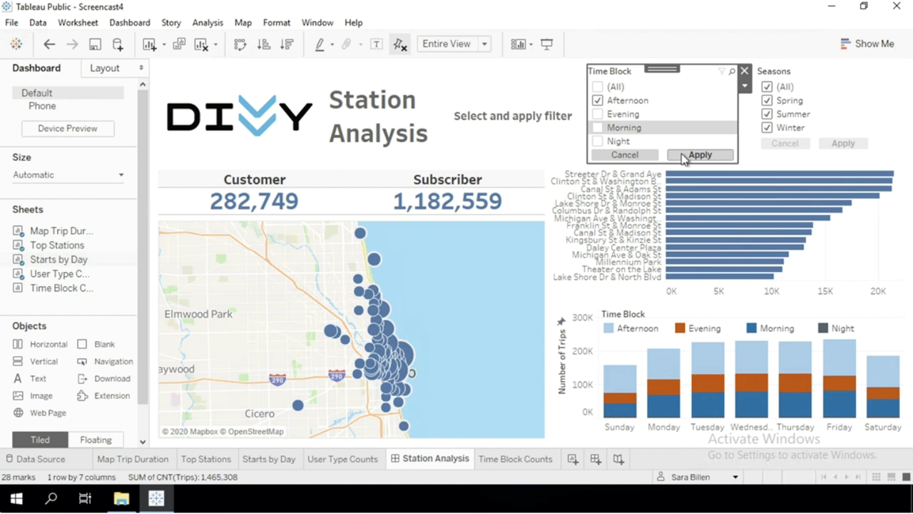
pyautogui.click(683, 156)
pyautogui.moveTo(753, 410)
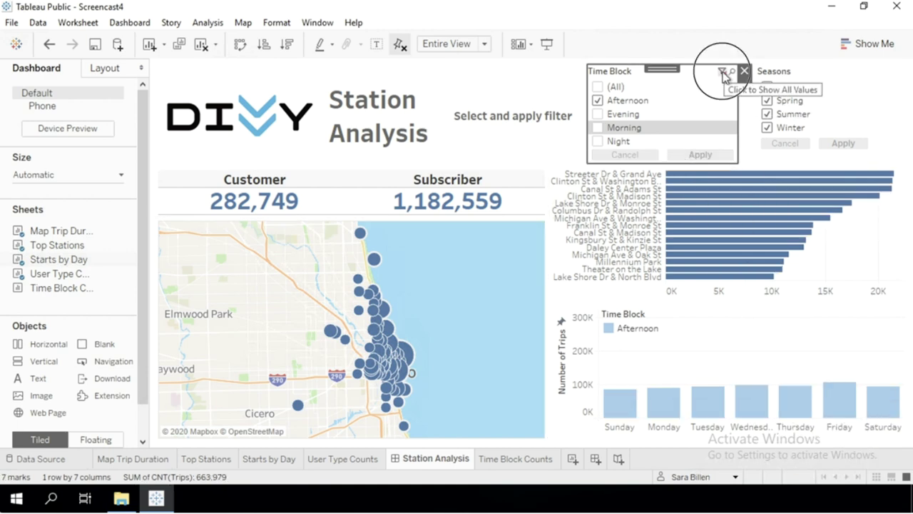
pyautogui.click(723, 73)
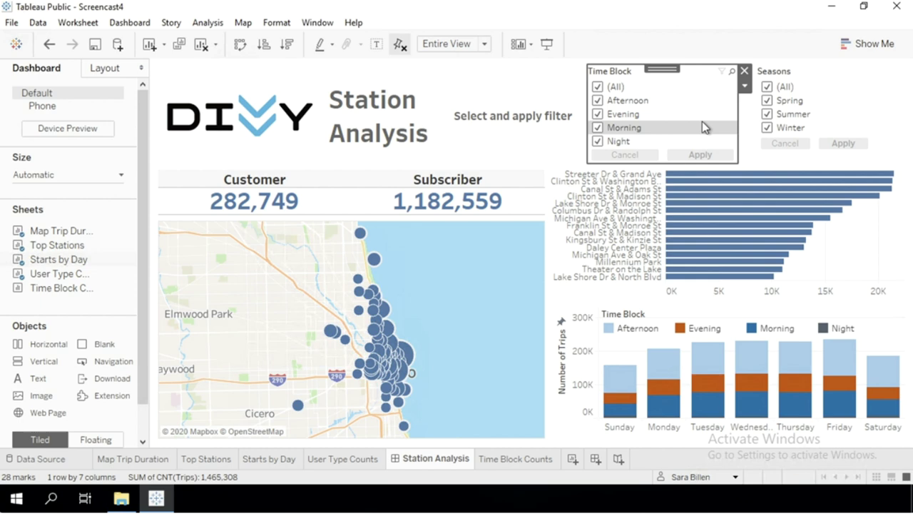
# Step: Apply the Time Block filter to Map Trip Duration, Top Stations and User Type Counts too
pyautogui.click(746, 89)
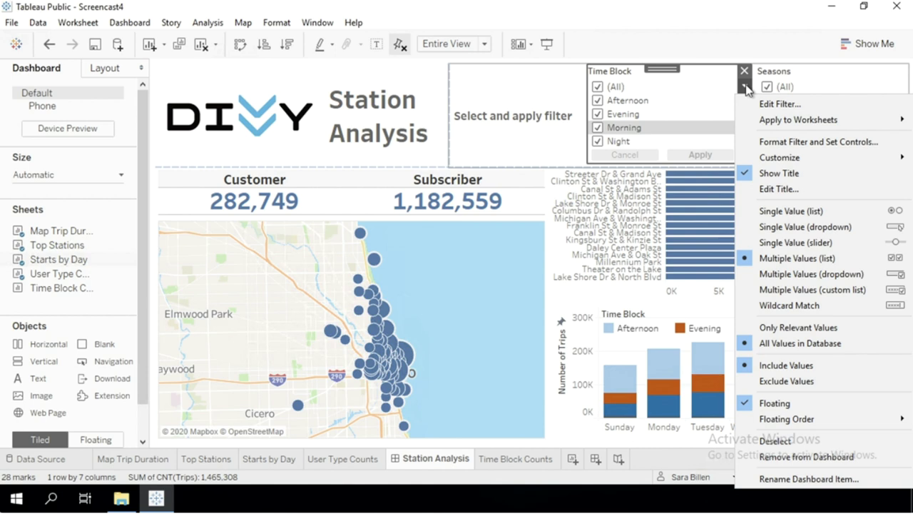
pyautogui.moveTo(768, 120)
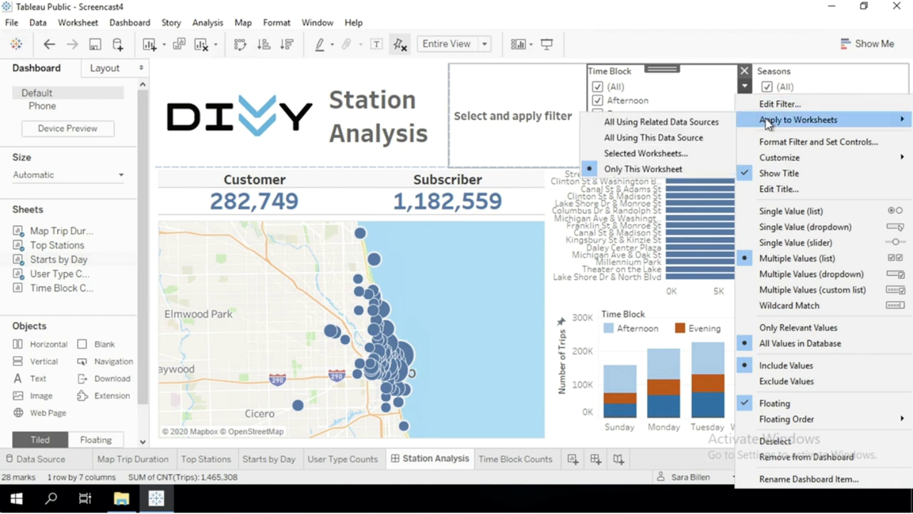
pyautogui.click(682, 156)
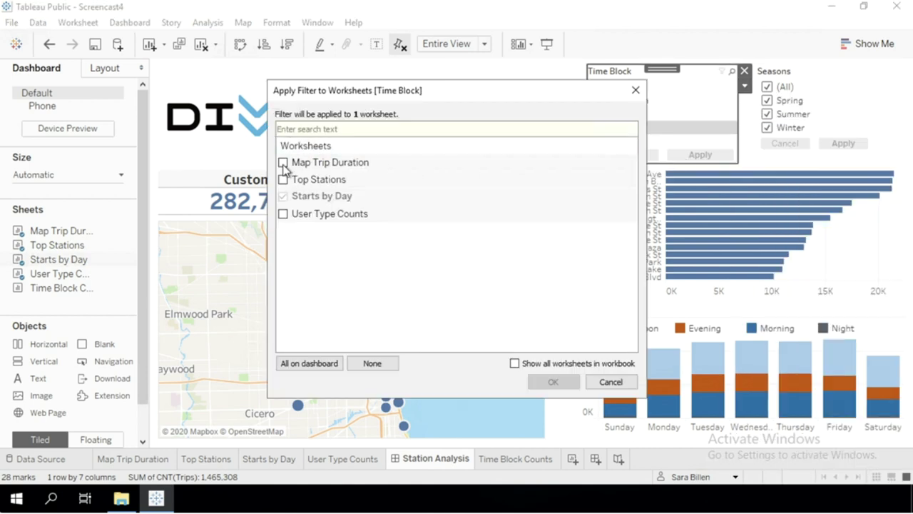
pyautogui.click(283, 163)
pyautogui.click(283, 179)
pyautogui.click(283, 214)
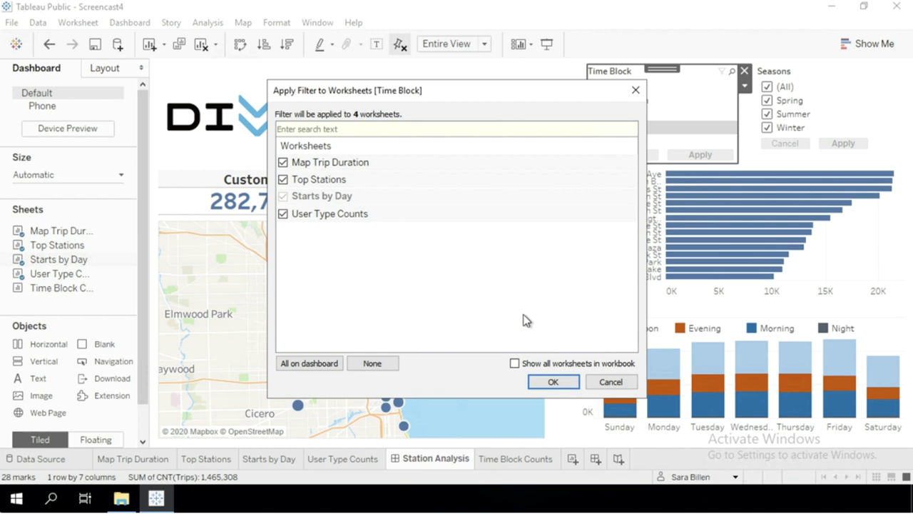
pyautogui.click(555, 382)
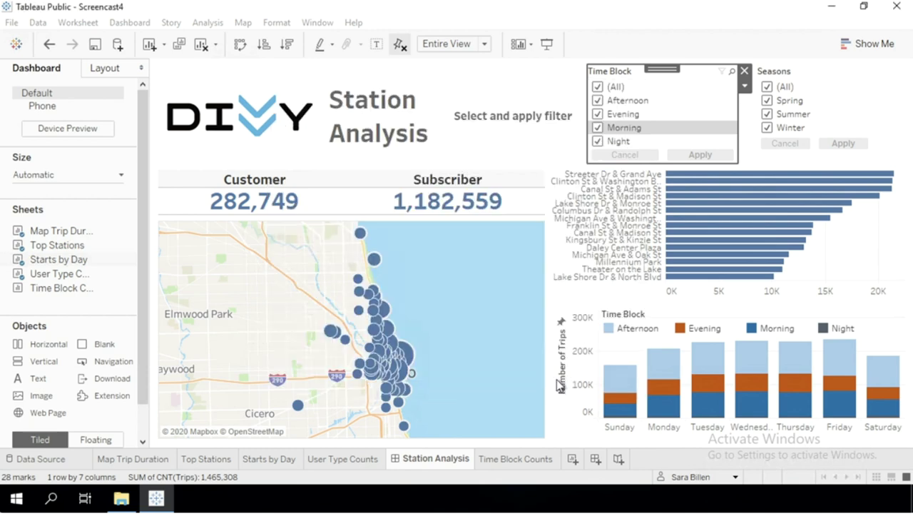
# Step: Apply the Seasons filter to Map Trip Duration, Top Stations and User Type Counts as well
pyautogui.click(839, 104)
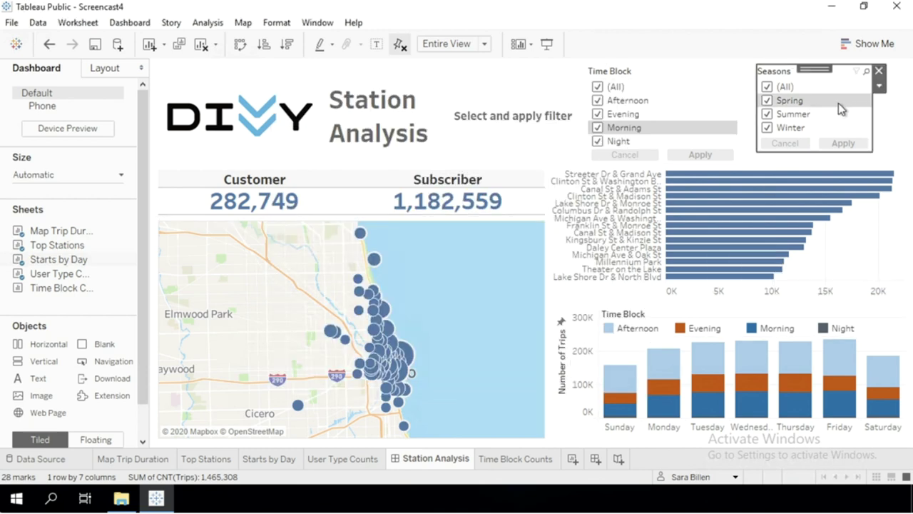
pyautogui.click(879, 86)
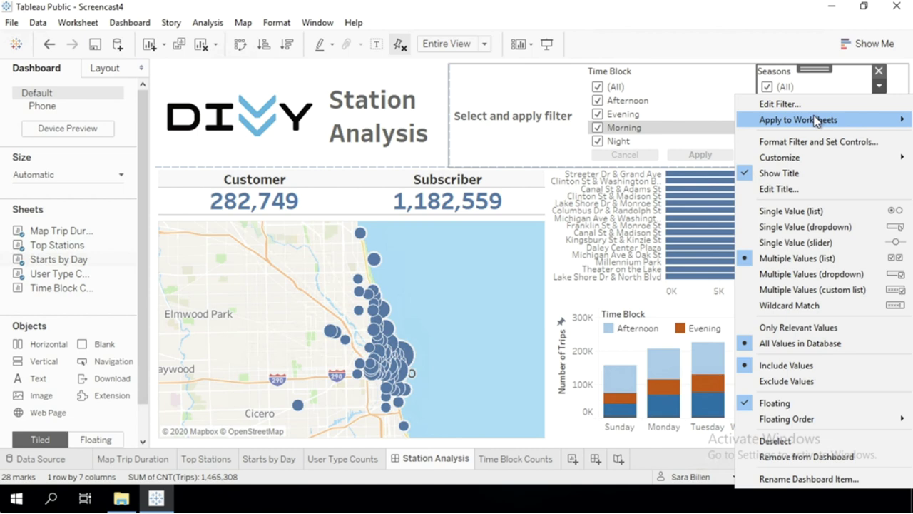
pyautogui.moveTo(815, 121)
pyautogui.click(689, 153)
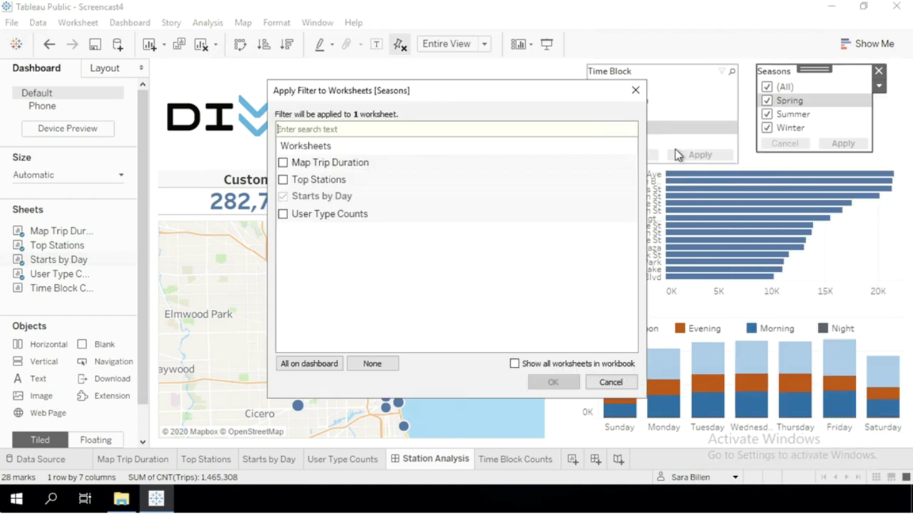
pyautogui.click(283, 162)
pyautogui.click(282, 179)
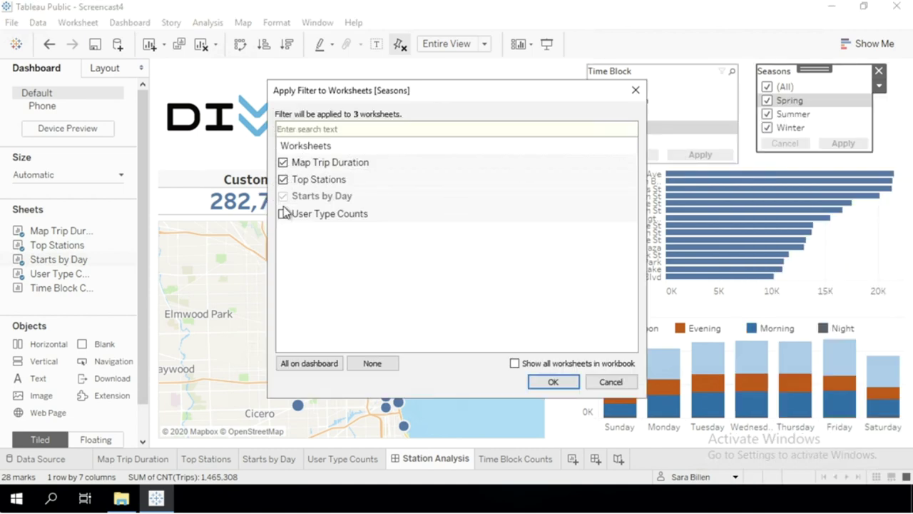
pyautogui.click(284, 213)
pyautogui.click(551, 380)
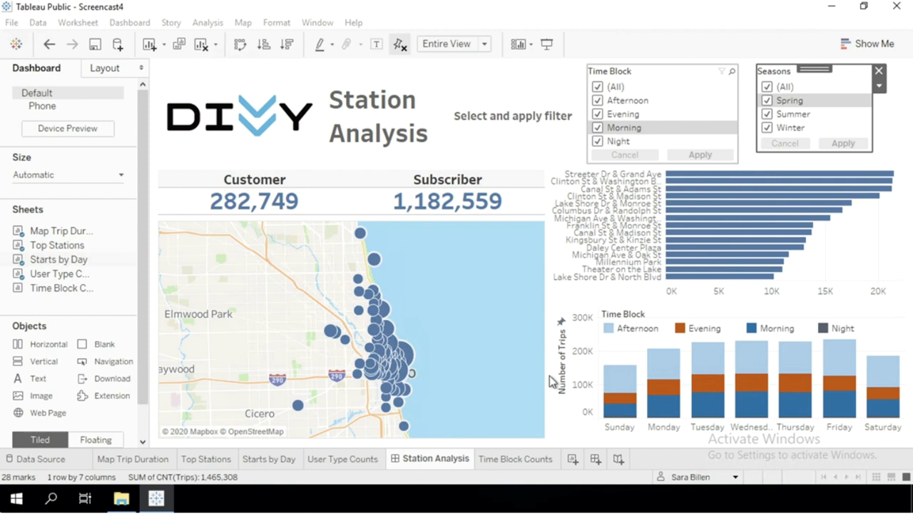
# Step: Filter the Time Block to Afternoon only and apply it
pyautogui.click(598, 86)
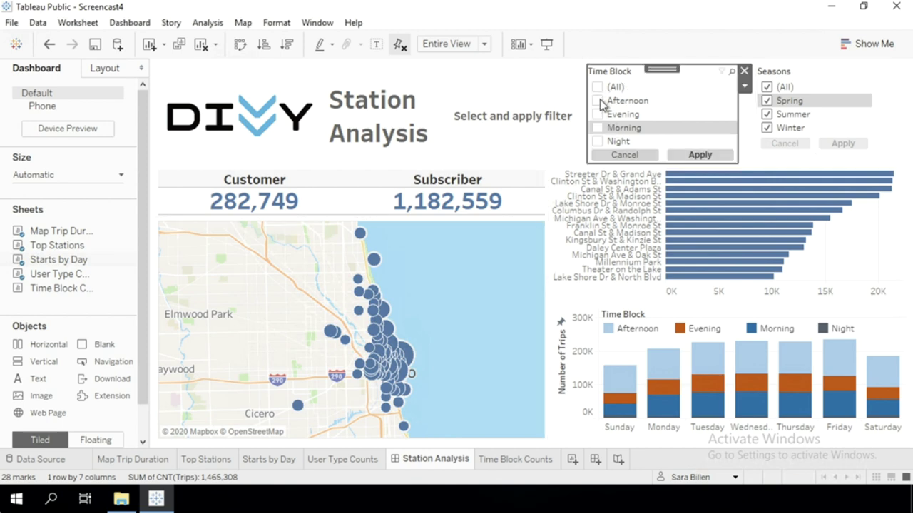
pyautogui.click(598, 101)
pyautogui.click(700, 155)
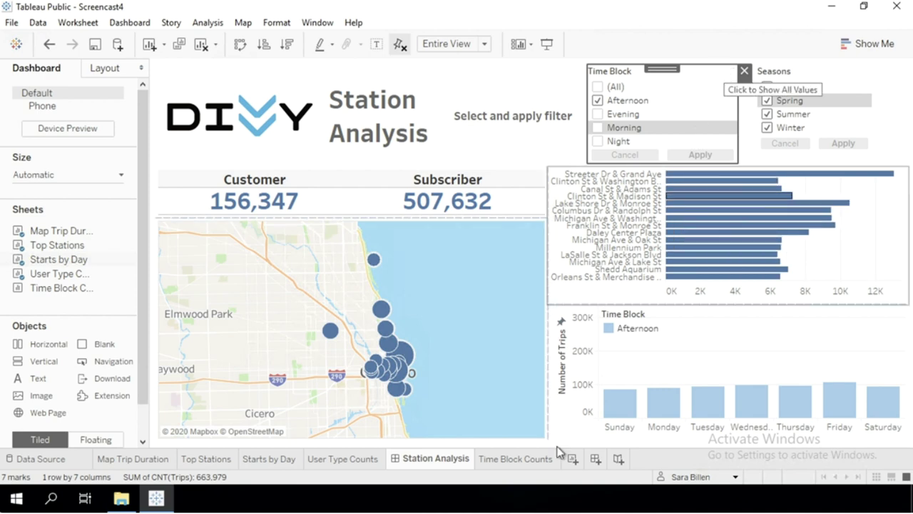
# Step: Check the Map Trip Duration, Top Stations and Starts by Day sheets under the Afternoon filter
pyautogui.click(147, 455)
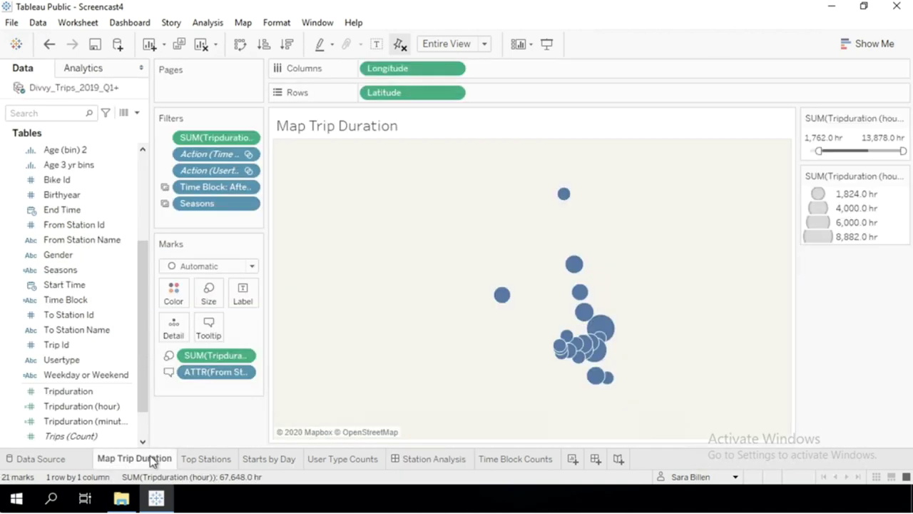
pyautogui.click(207, 459)
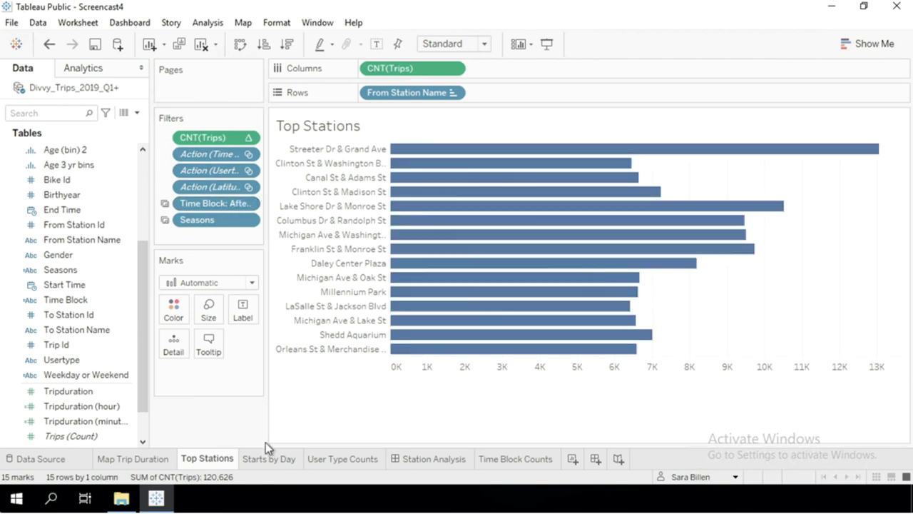
pyautogui.click(264, 459)
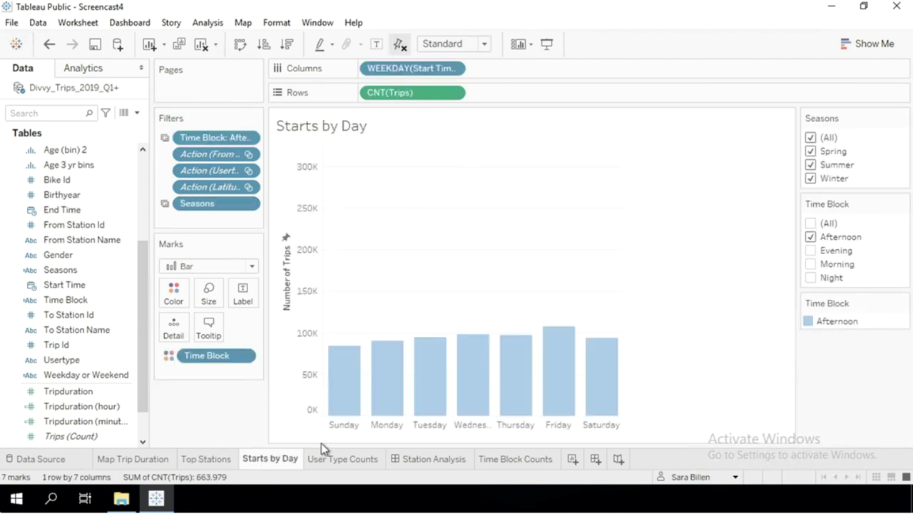
# Step: Back on Station Analysis, clear the Time Block filter to show all time blocks
pyautogui.click(436, 459)
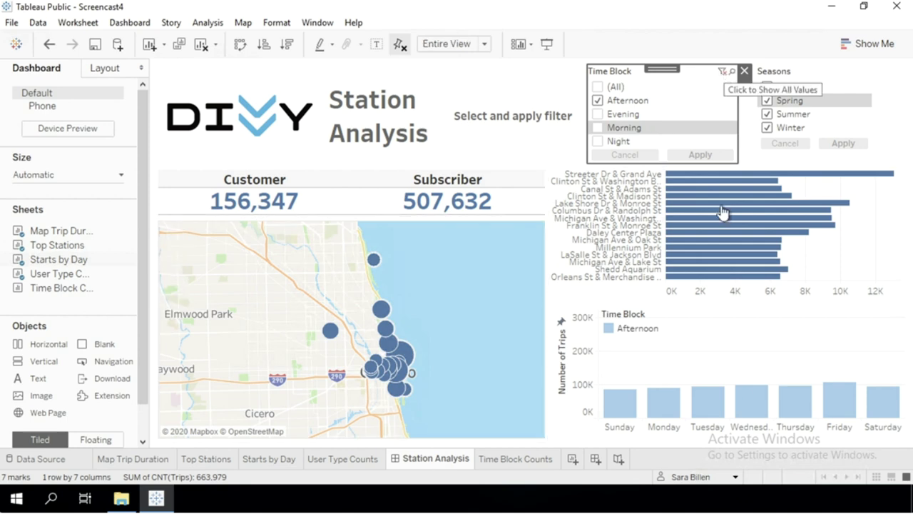
pyautogui.click(722, 74)
pyautogui.moveTo(708, 404)
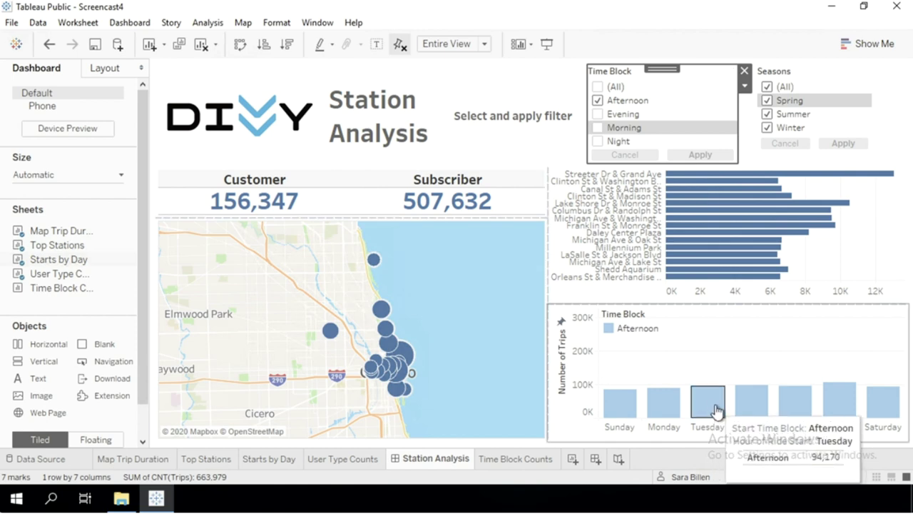
pyautogui.moveTo(664, 405)
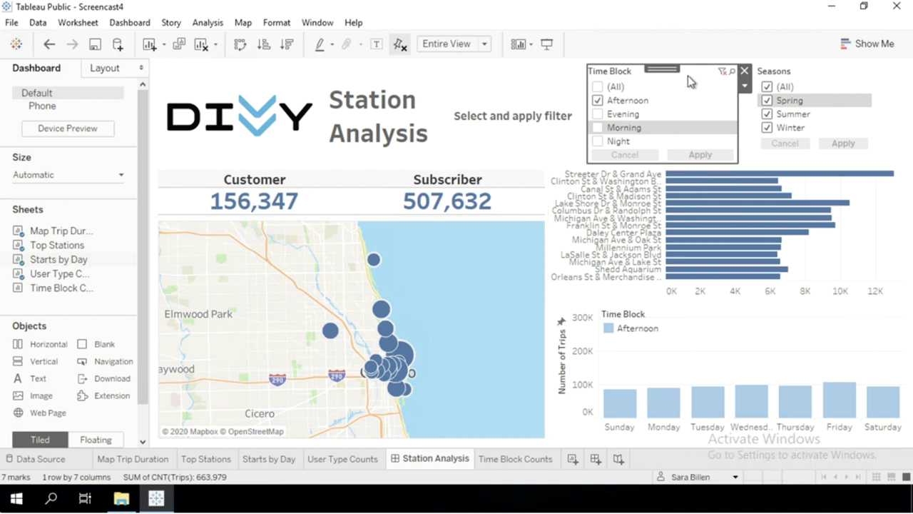
pyautogui.click(723, 74)
# Step: Set the Seasons filter to Winter only and apply it
pyautogui.click(771, 86)
pyautogui.click(768, 114)
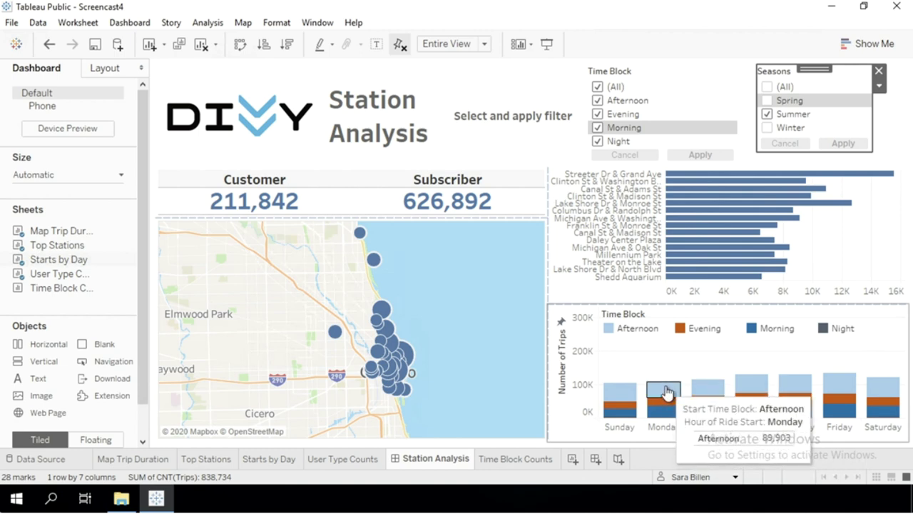
pyautogui.click(767, 114)
pyautogui.click(767, 128)
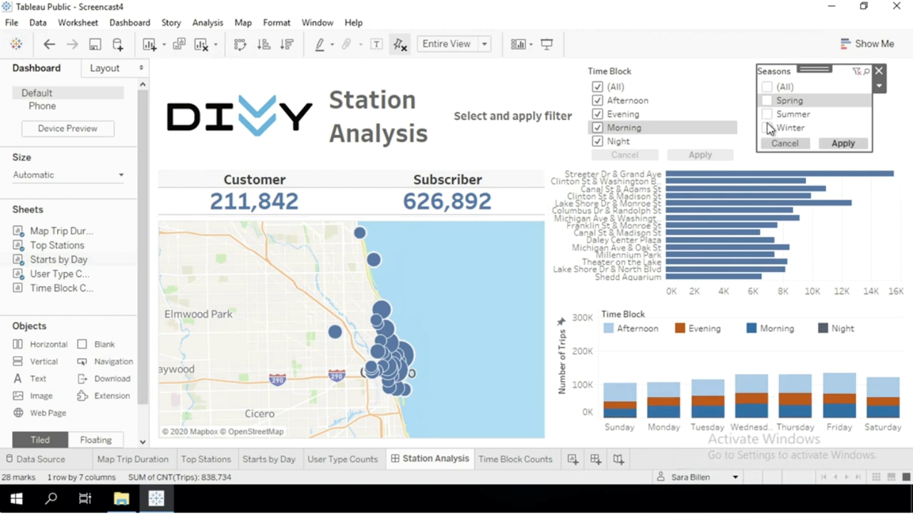
pyautogui.click(836, 143)
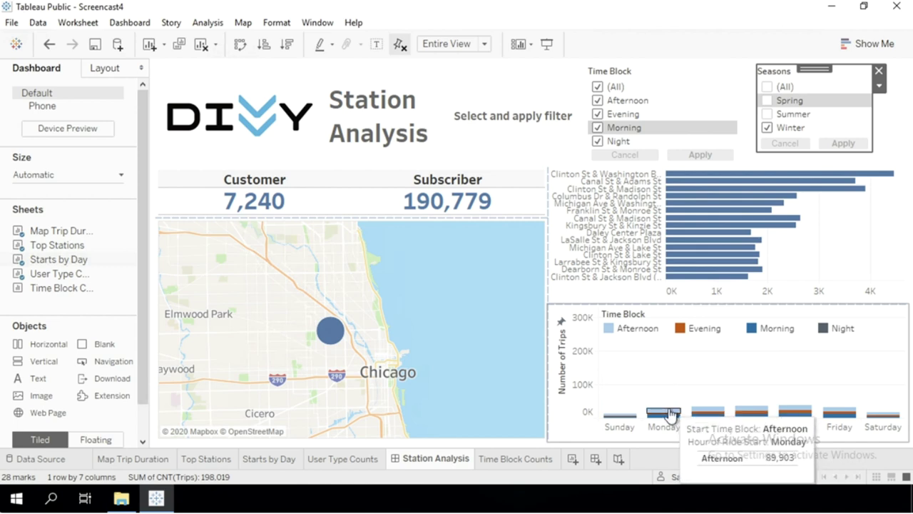
# Step: Apply the Seasons filter to all worksheets using this data source
pyautogui.click(881, 88)
pyautogui.moveTo(831, 127)
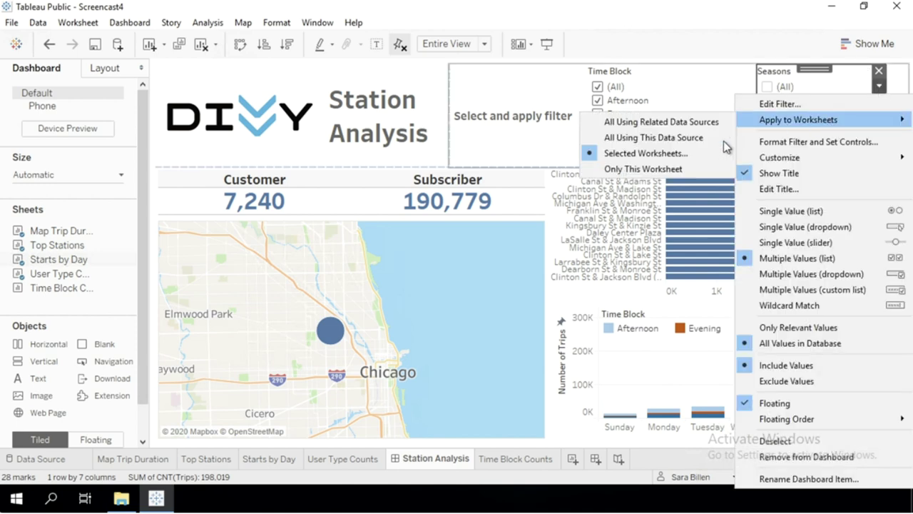
pyautogui.click(690, 138)
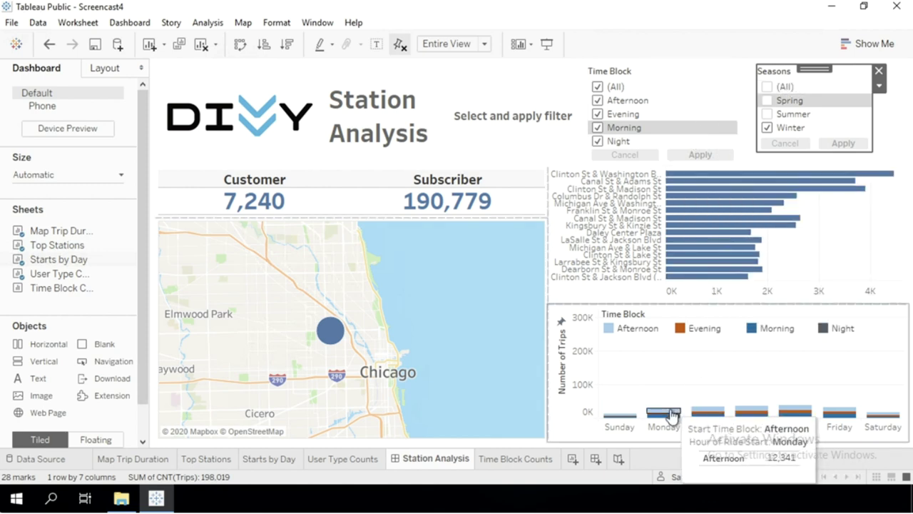
# Step: Apply the Time Block filter to all worksheets using this data source
pyautogui.click(696, 79)
pyautogui.click(744, 85)
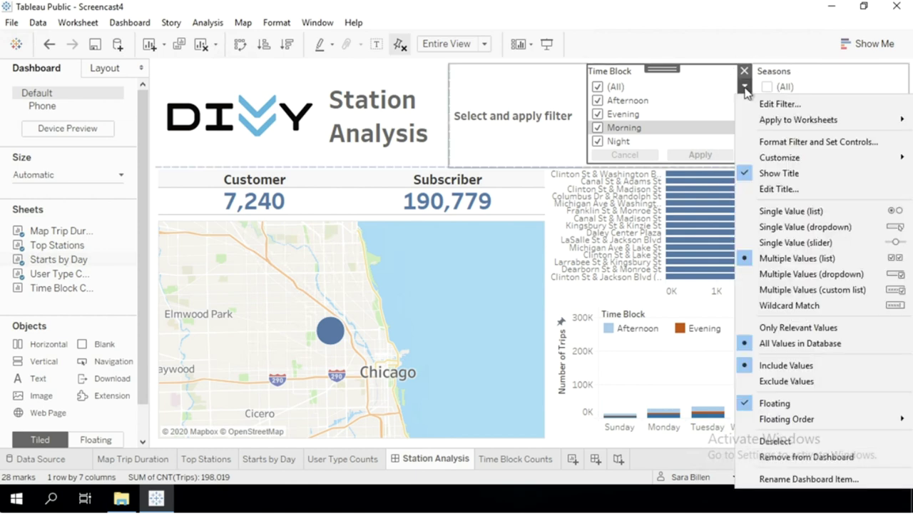
pyautogui.moveTo(770, 122)
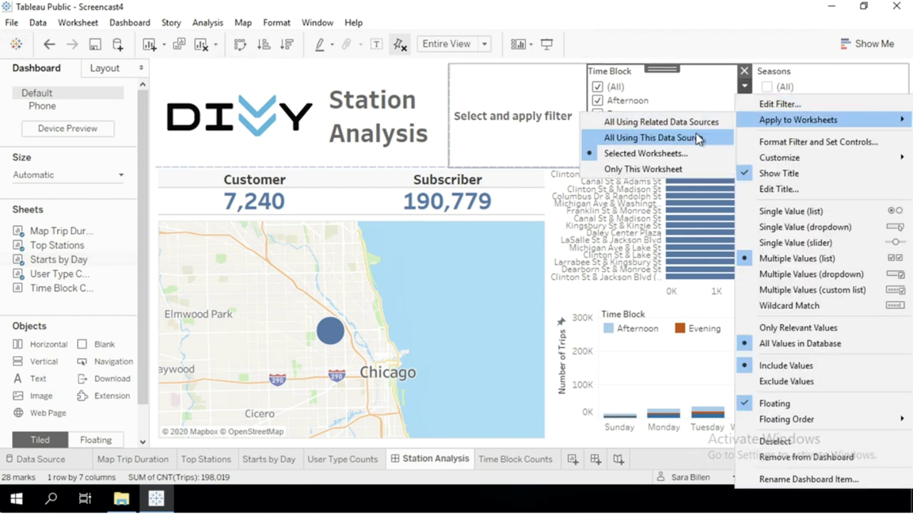
pyautogui.click(699, 137)
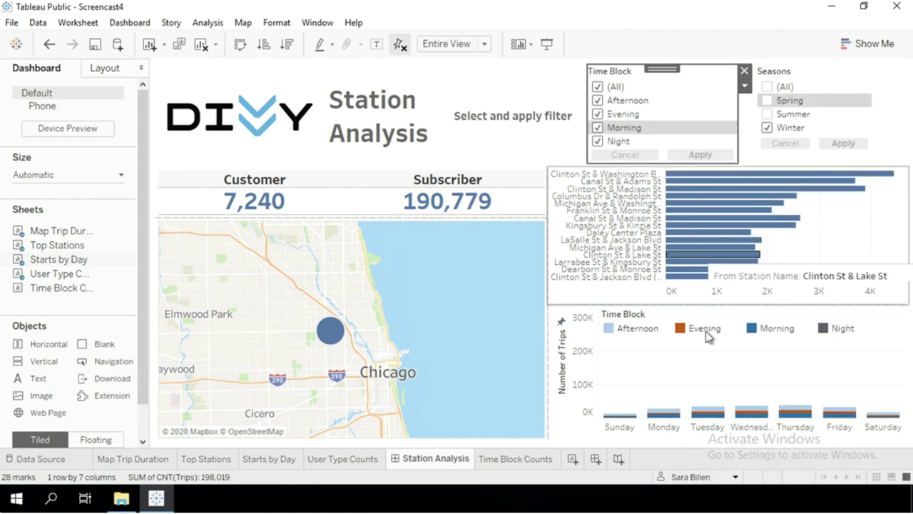
# Step: Set the Seasons filter to Summer only and apply it
pyautogui.click(767, 87)
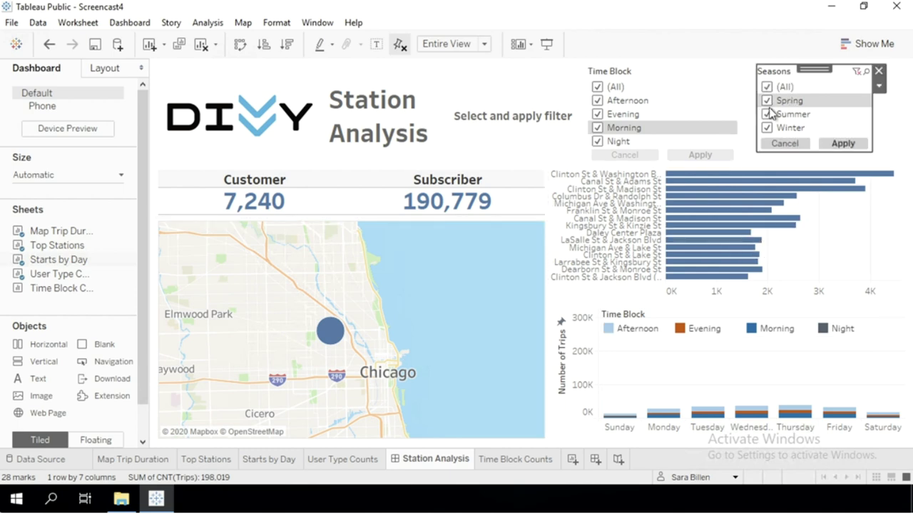
pyautogui.click(768, 87)
pyautogui.click(767, 114)
pyautogui.click(828, 145)
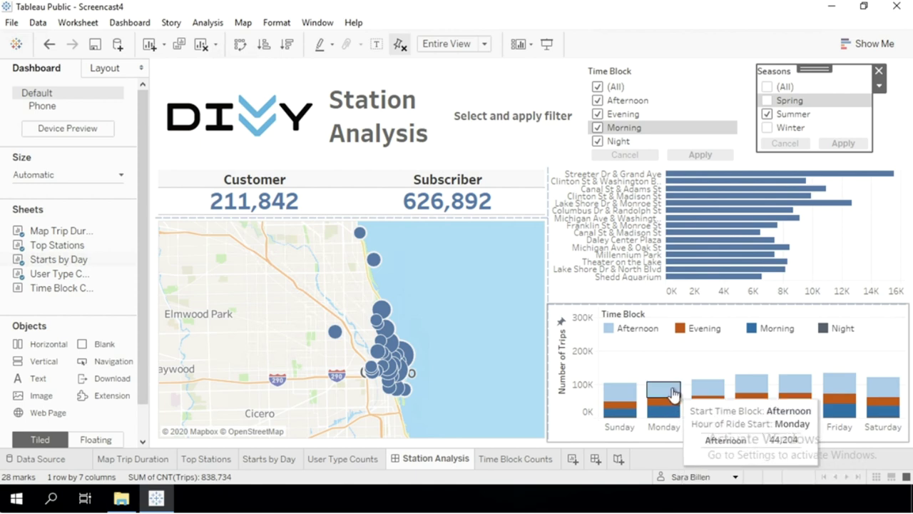
# Step: Clear the Seasons filter so all seasons show (282,749 Customer, 1,182,559 Subscriber trips)
pyautogui.click(859, 74)
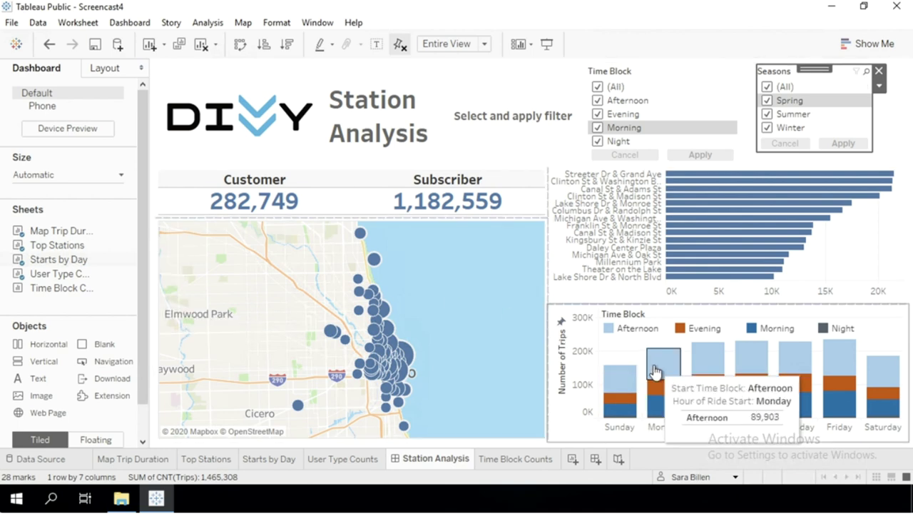
pyautogui.moveTo(660, 392)
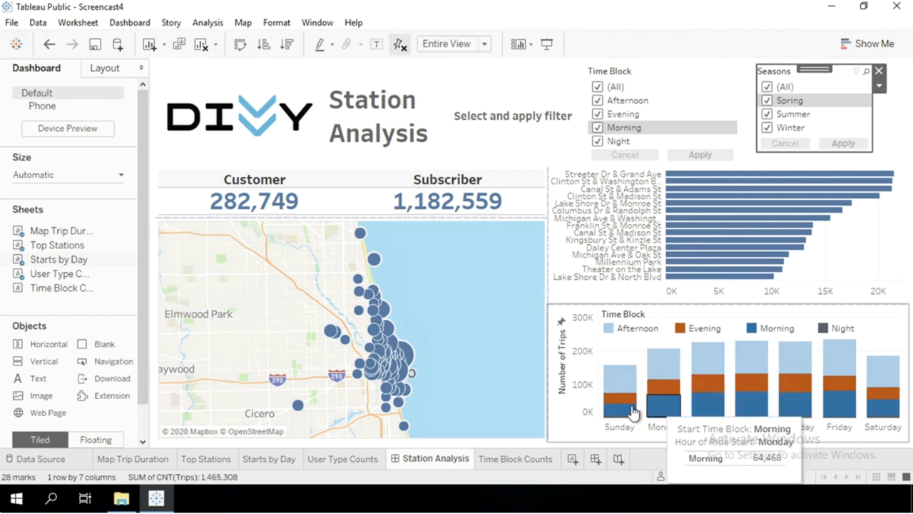
pyautogui.moveTo(618, 394)
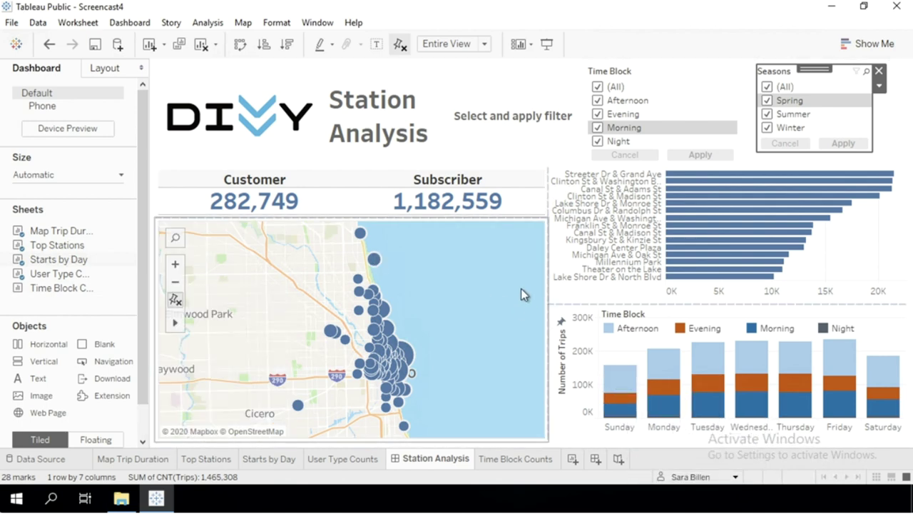
# Step: Use the map as a filter, then test by selecting and clearing the Michigan Ave & Washington St bar
pyautogui.click(505, 274)
pyautogui.click(556, 257)
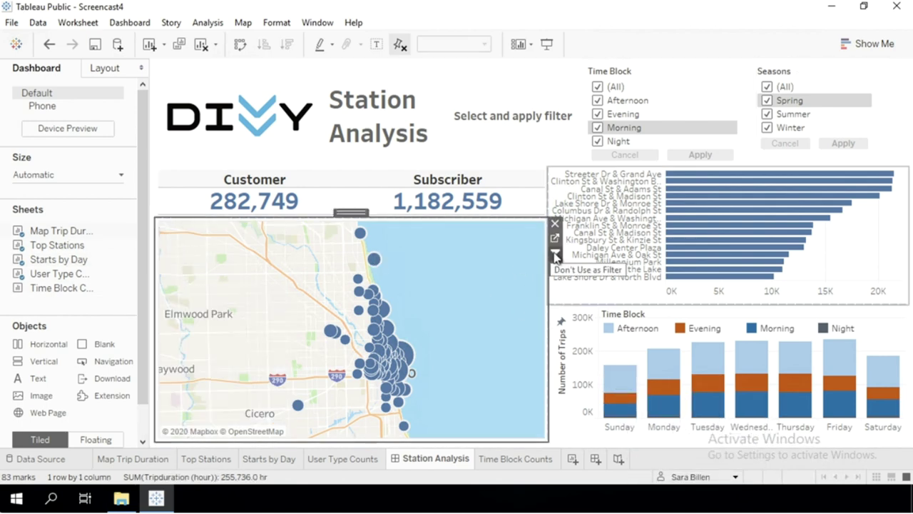
pyautogui.click(875, 236)
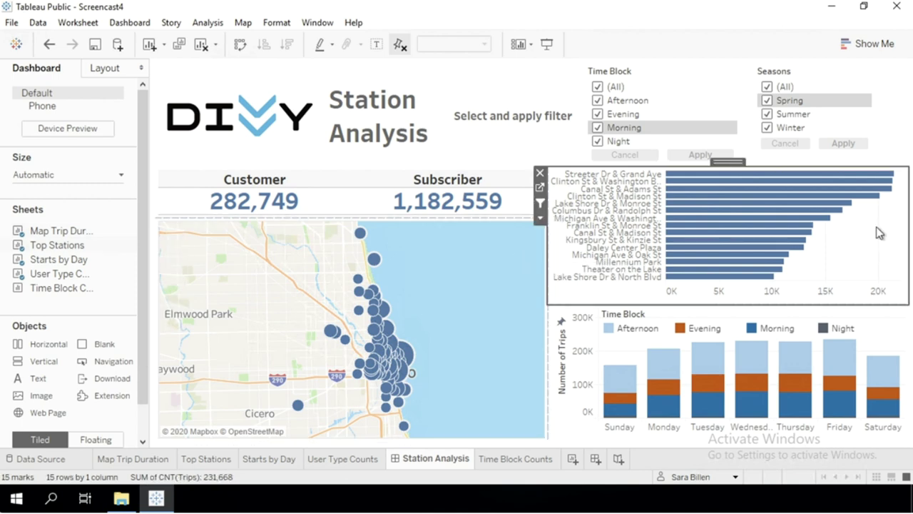
pyautogui.click(798, 224)
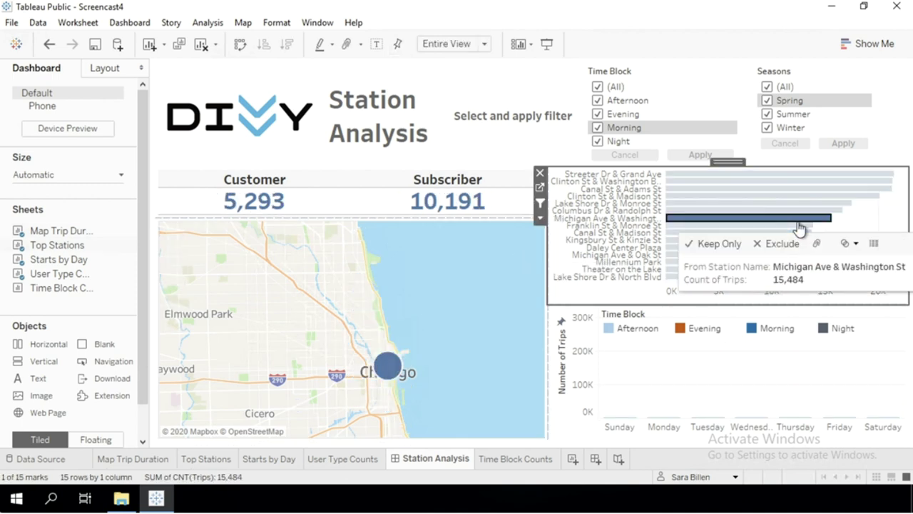
pyautogui.click(799, 227)
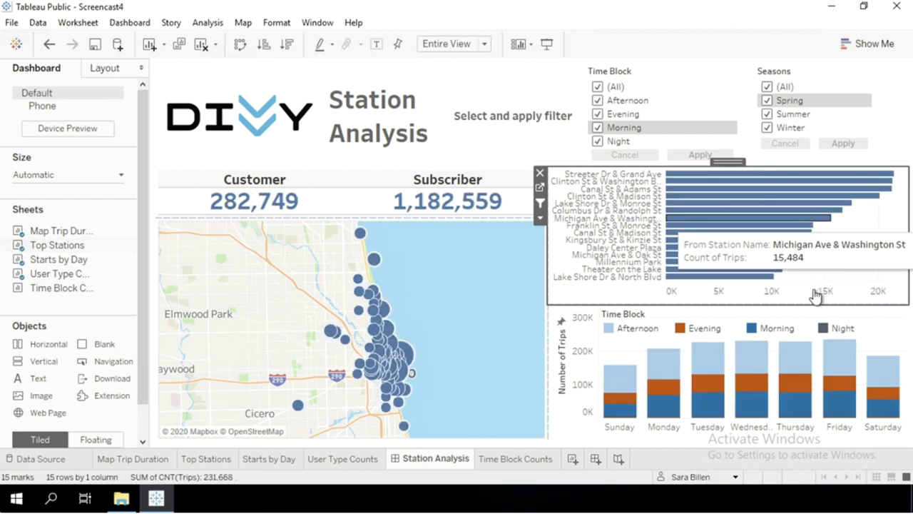